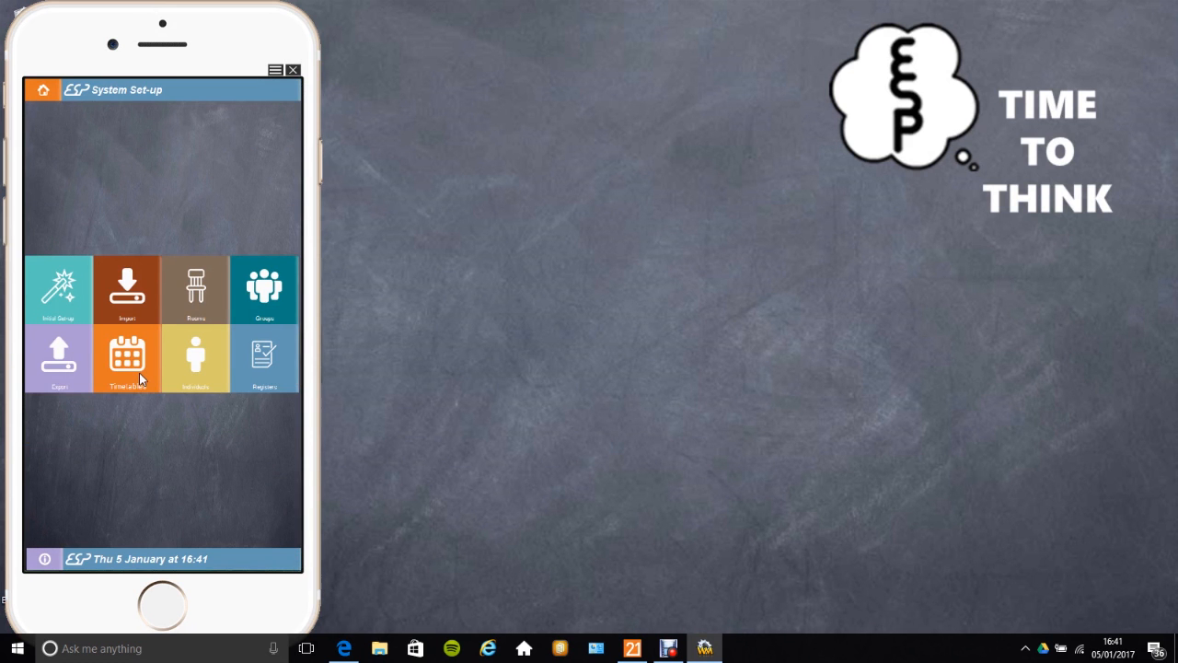
Step: Open the Individuals upload page in bulk mode and connect it to OneDrive, allowing the app access
{"action": "left_click", "coordinate": [199, 368]}
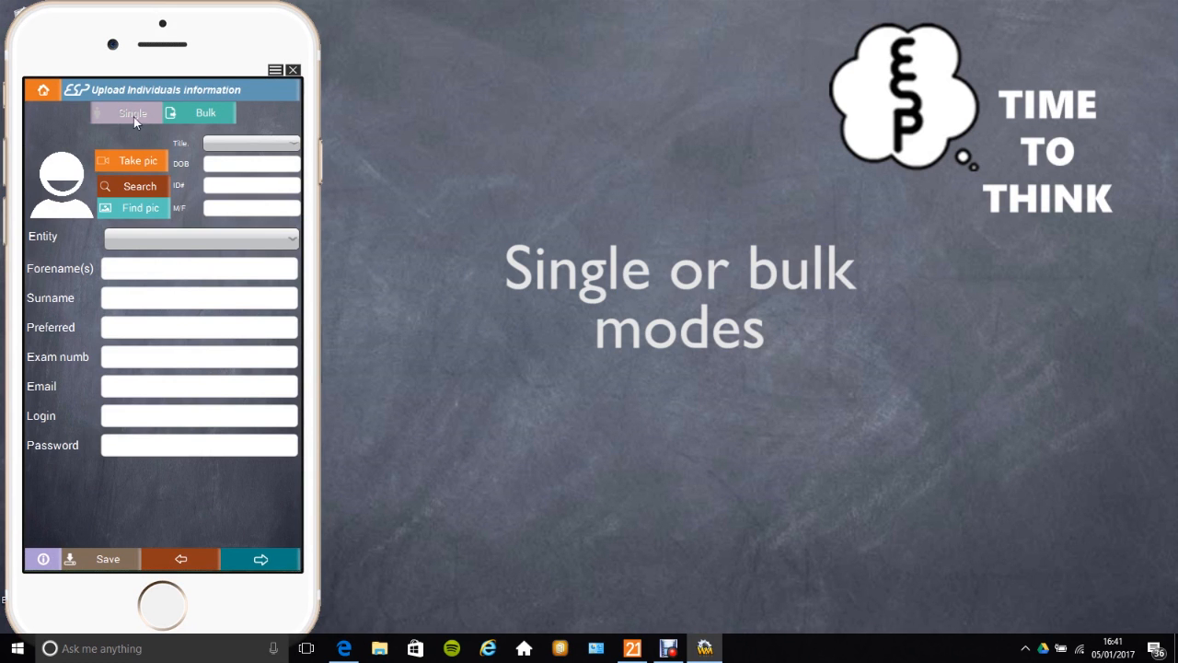
{"action": "left_click", "coordinate": [196, 116]}
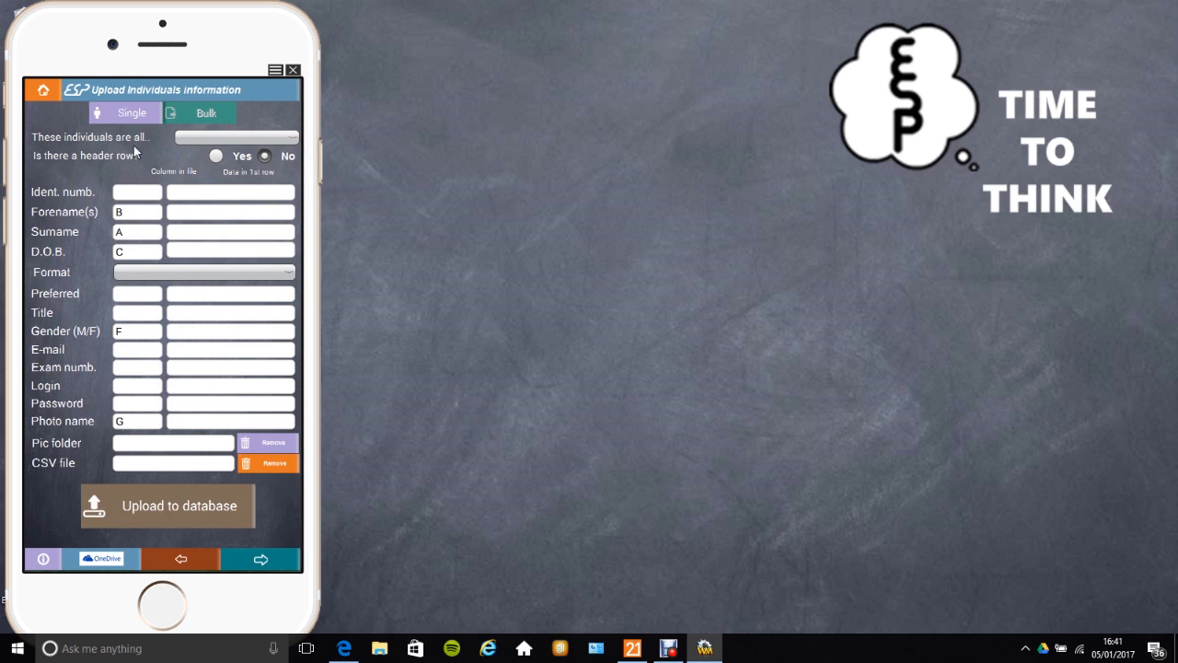
{"action": "left_click", "coordinate": [101, 559]}
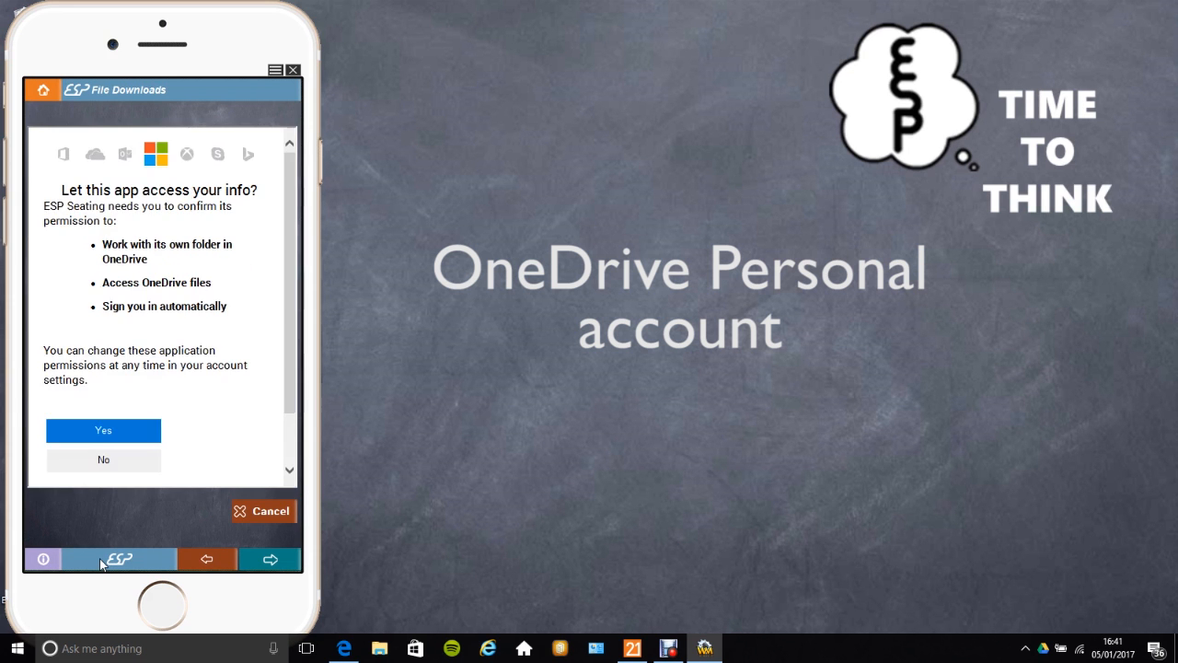
{"action": "left_click", "coordinate": [105, 433]}
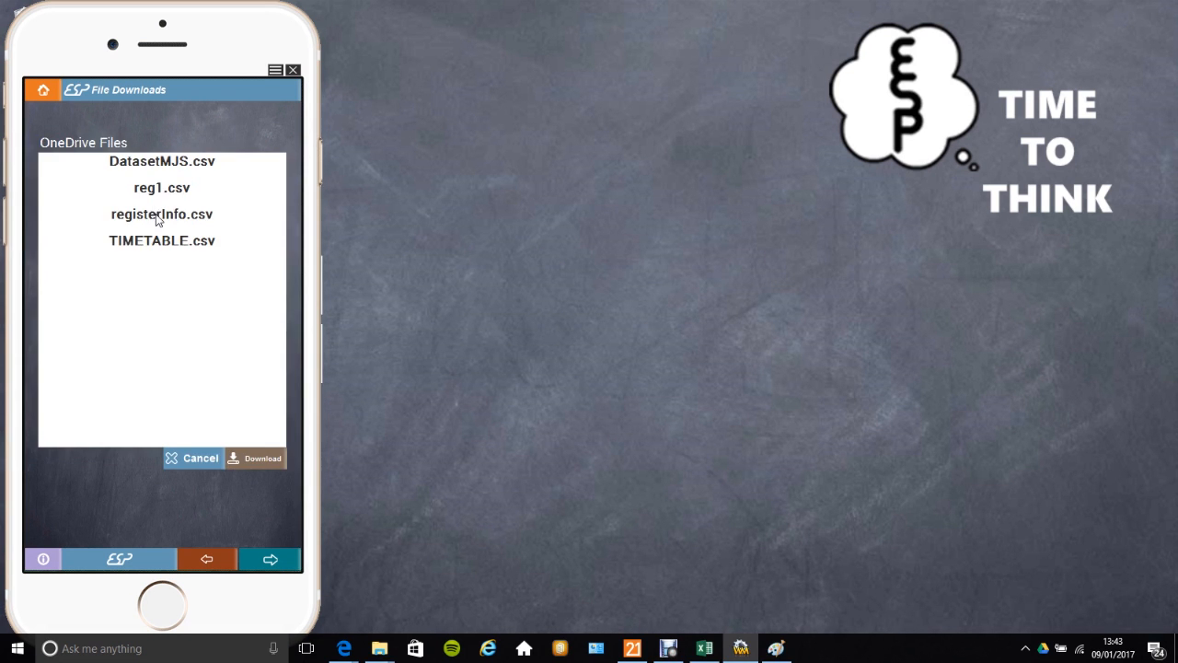
Step: Download registerInfo.csv and the 9ysc1.zip photo file from OneDrive
{"action": "left_click", "coordinate": [158, 219]}
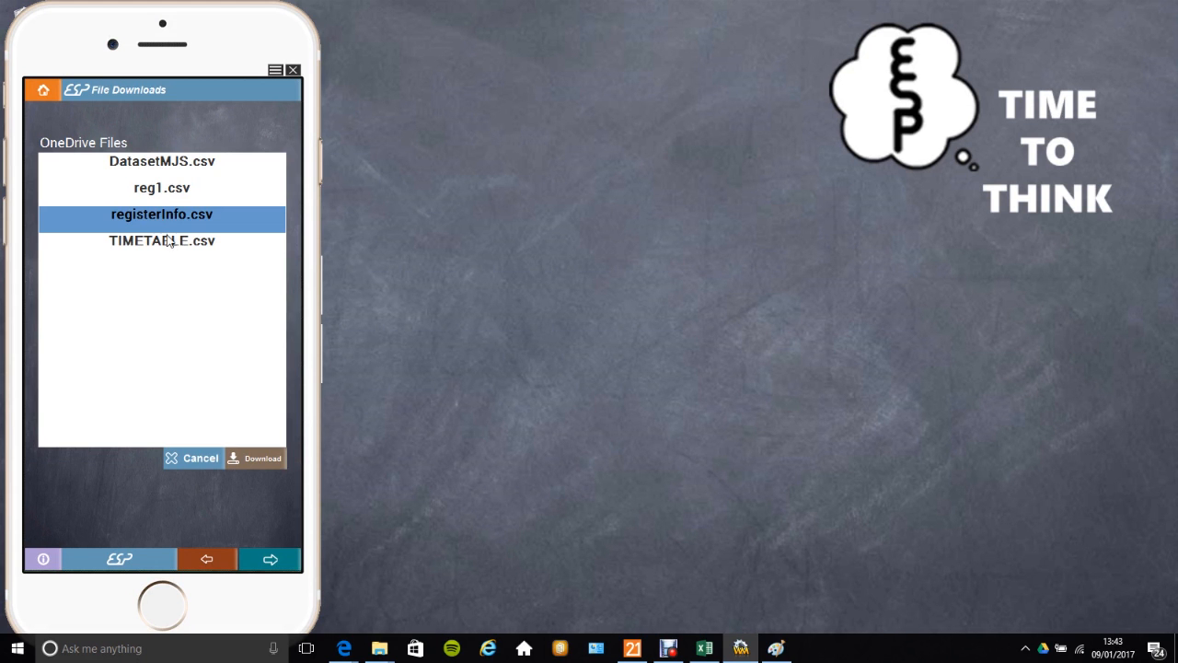
{"action": "left_click", "coordinate": [262, 458]}
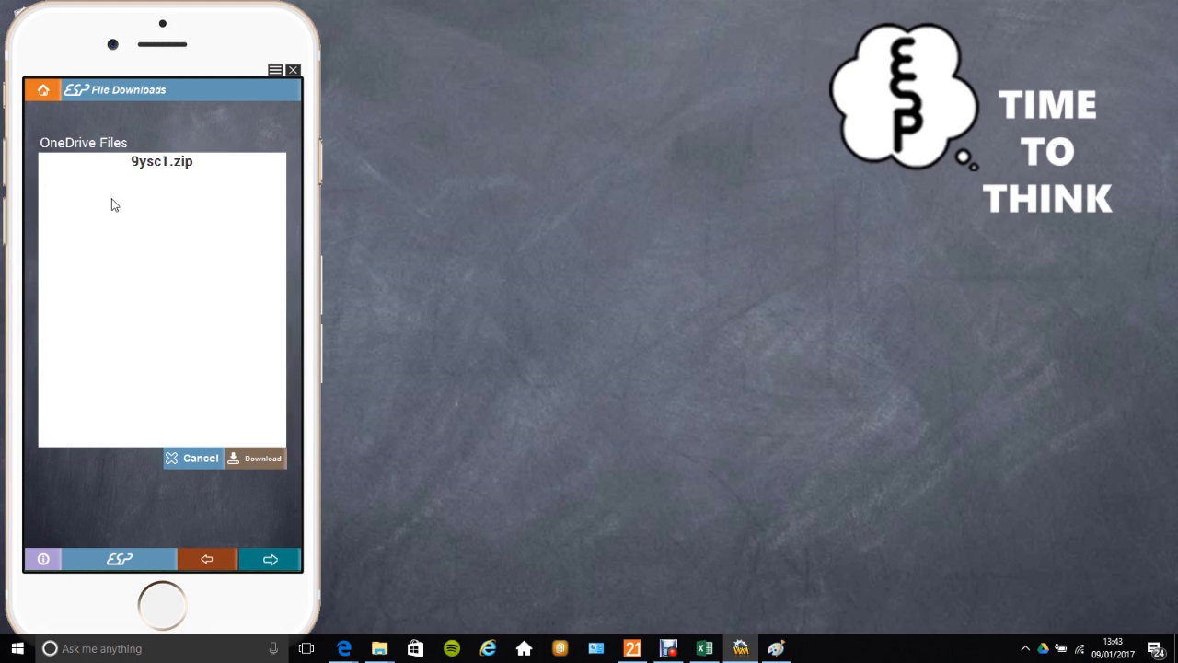
{"action": "left_click", "coordinate": [174, 165]}
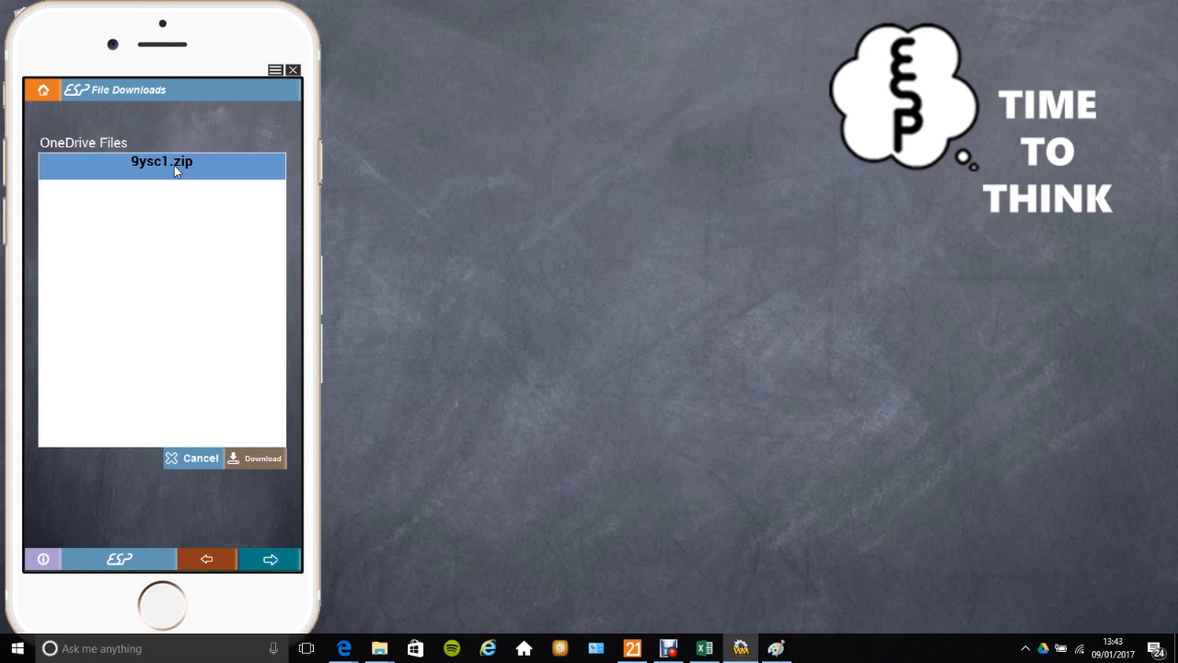
{"action": "left_click", "coordinate": [258, 462]}
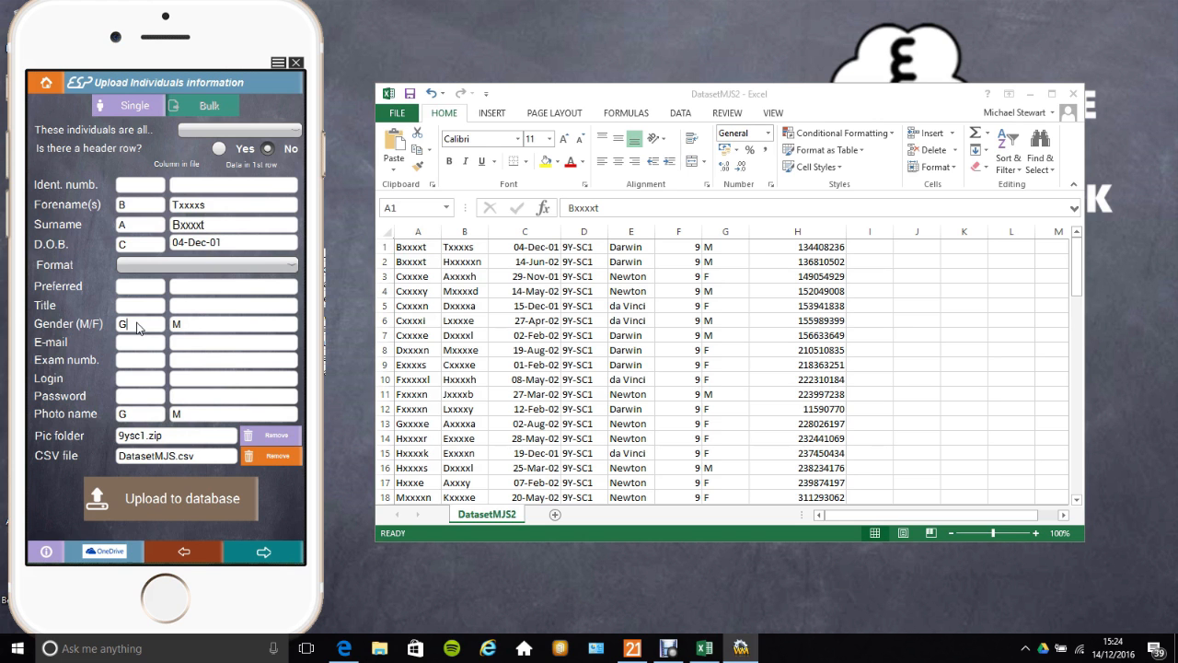
Step: Map both the Photo name and Ident. numb. fields to column H
{"action": "double_click", "coordinate": [136, 419]}
{"action": "type", "text": "H"}
{"action": "left_click", "coordinate": [138, 191]}
{"action": "type", "text": "H"}
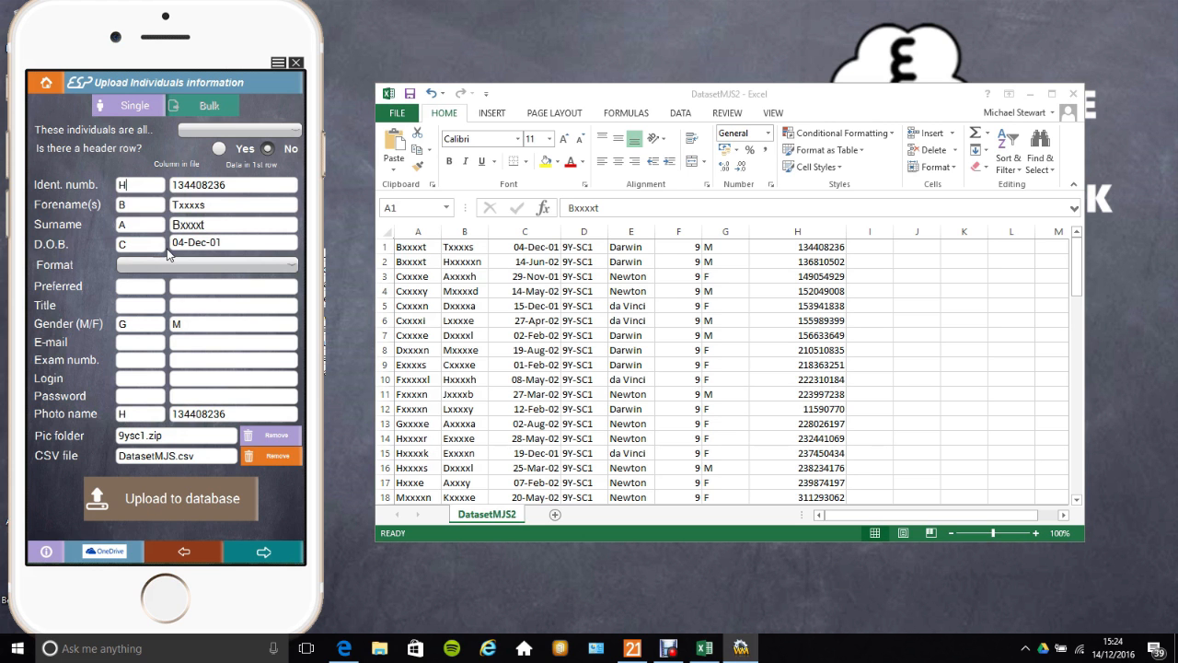
Step: Set the individuals type to Student and the date format to 01-Sep-16
{"action": "left_click", "coordinate": [224, 130]}
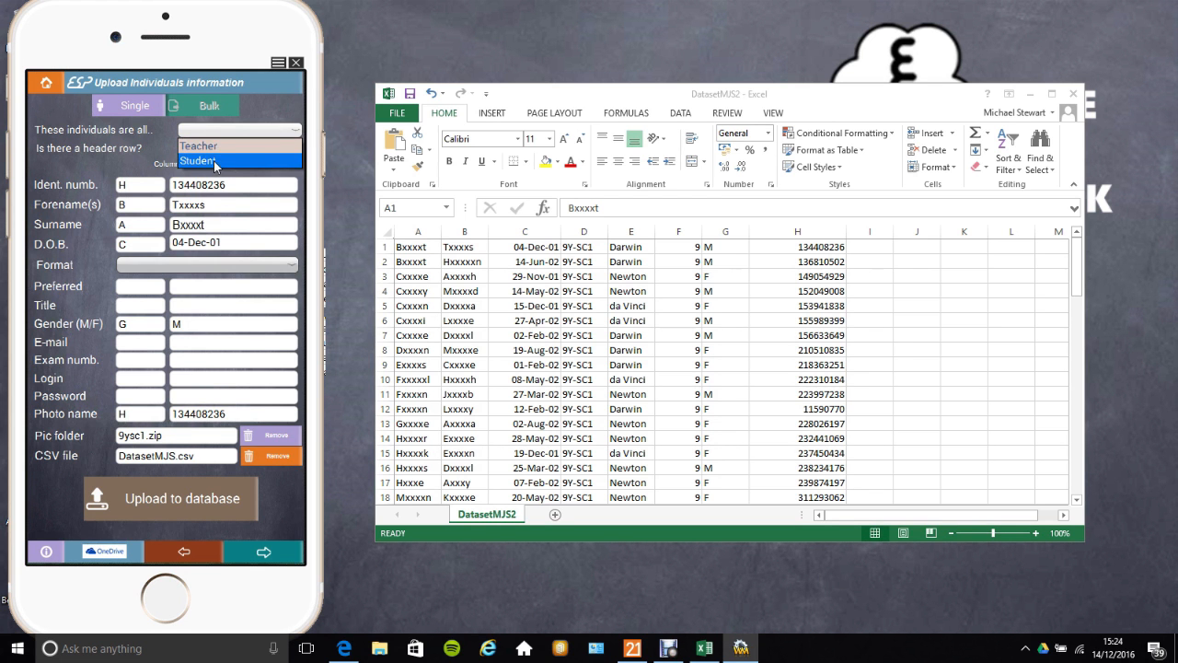
{"action": "left_click", "coordinate": [213, 160]}
{"action": "left_click", "coordinate": [181, 264]}
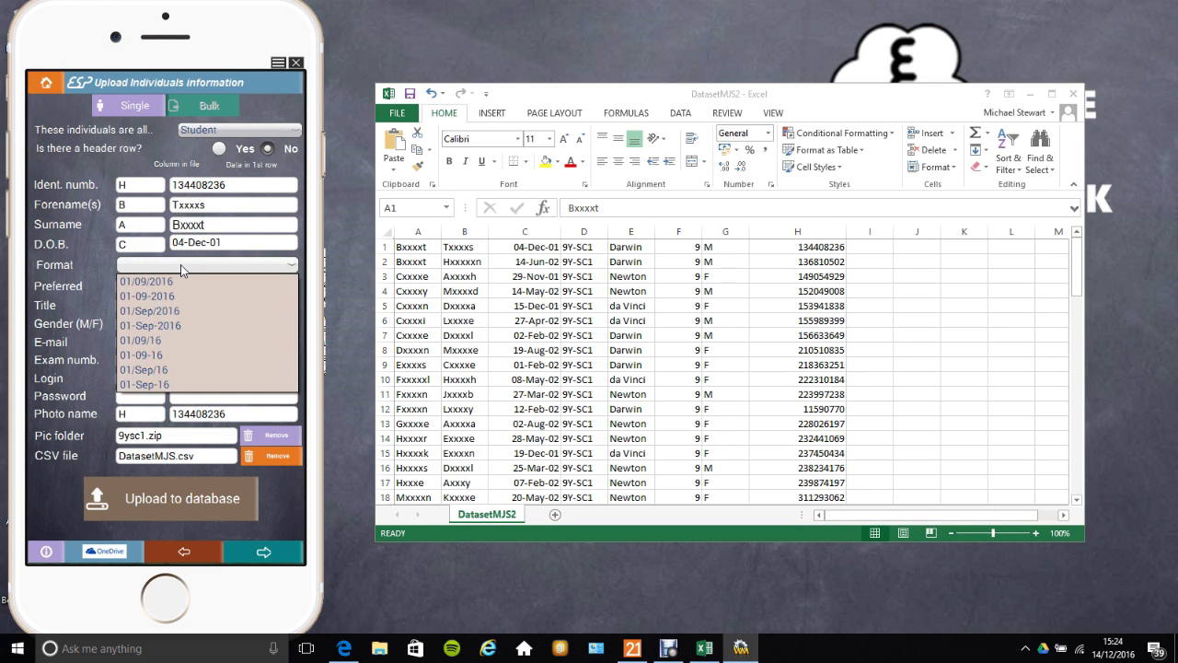
{"action": "left_click", "coordinate": [162, 383]}
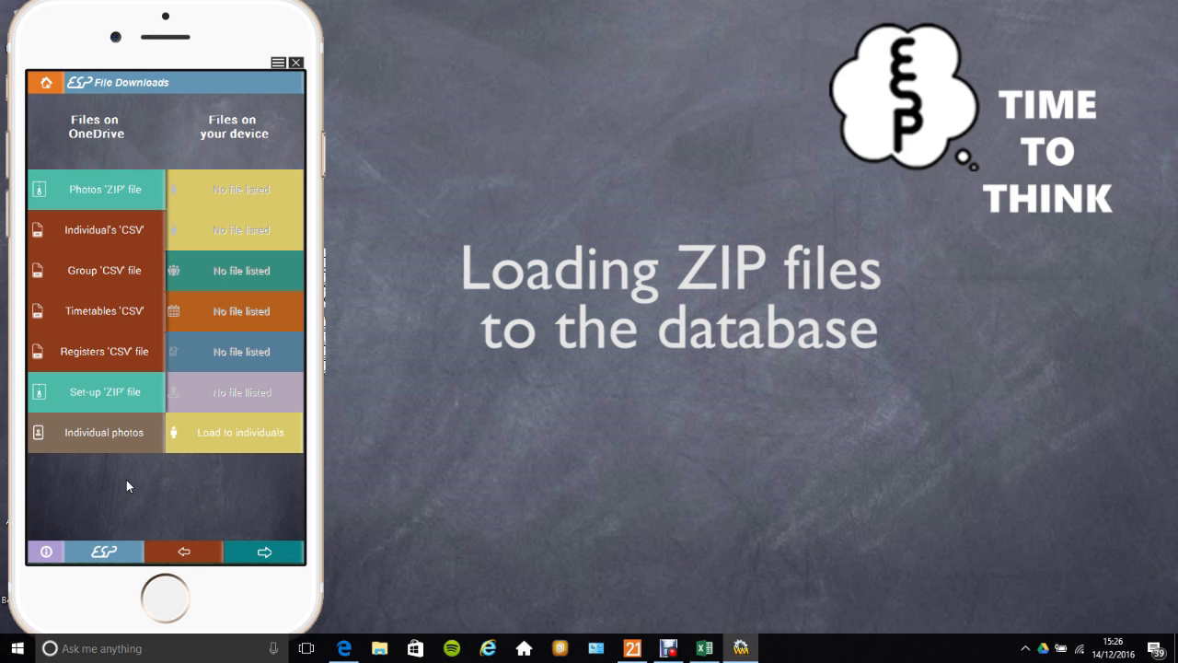
Step: Download the Photos ZIP file 9ysc1.zip from OneDrive
{"action": "left_click", "coordinate": [122, 190]}
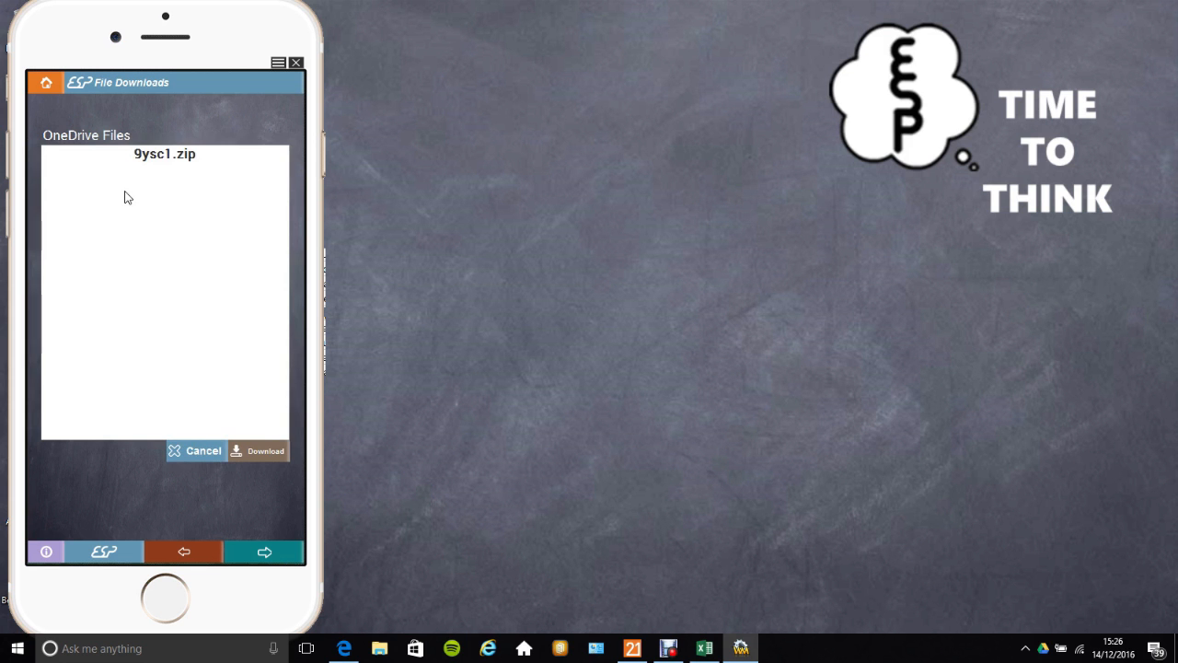
{"action": "left_click", "coordinate": [156, 156]}
{"action": "left_click", "coordinate": [254, 452]}
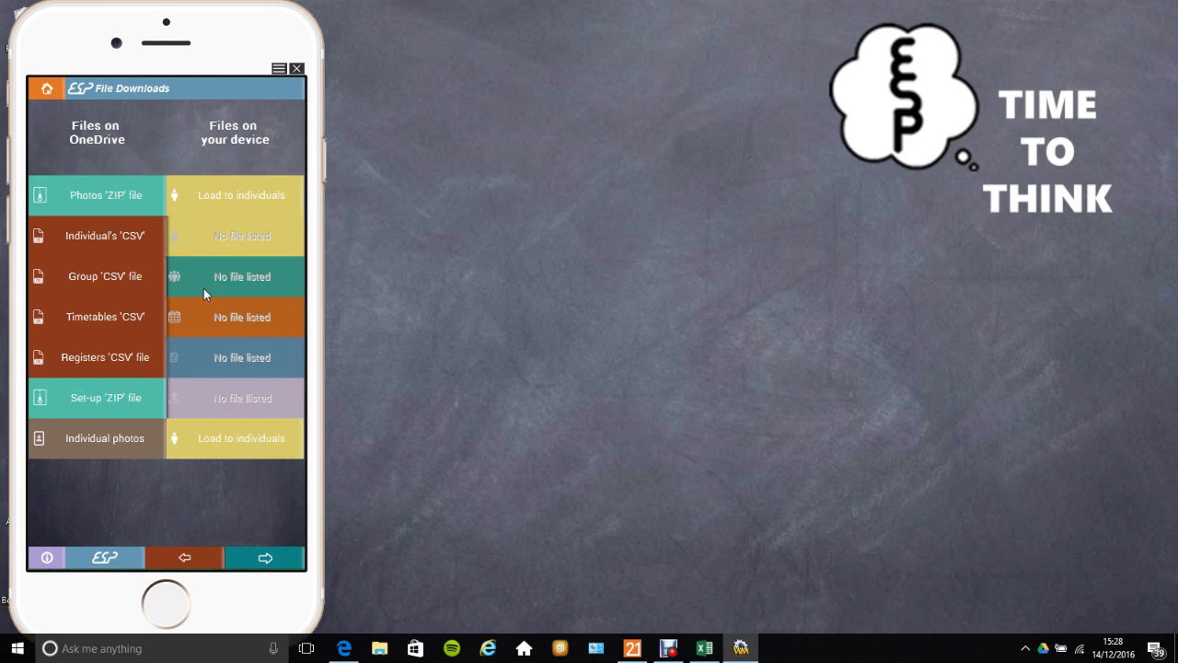
Step: Load the 9ysc1.zip pictures to the database using the id number filename format, acknowledging the report
{"action": "left_click", "coordinate": [219, 194]}
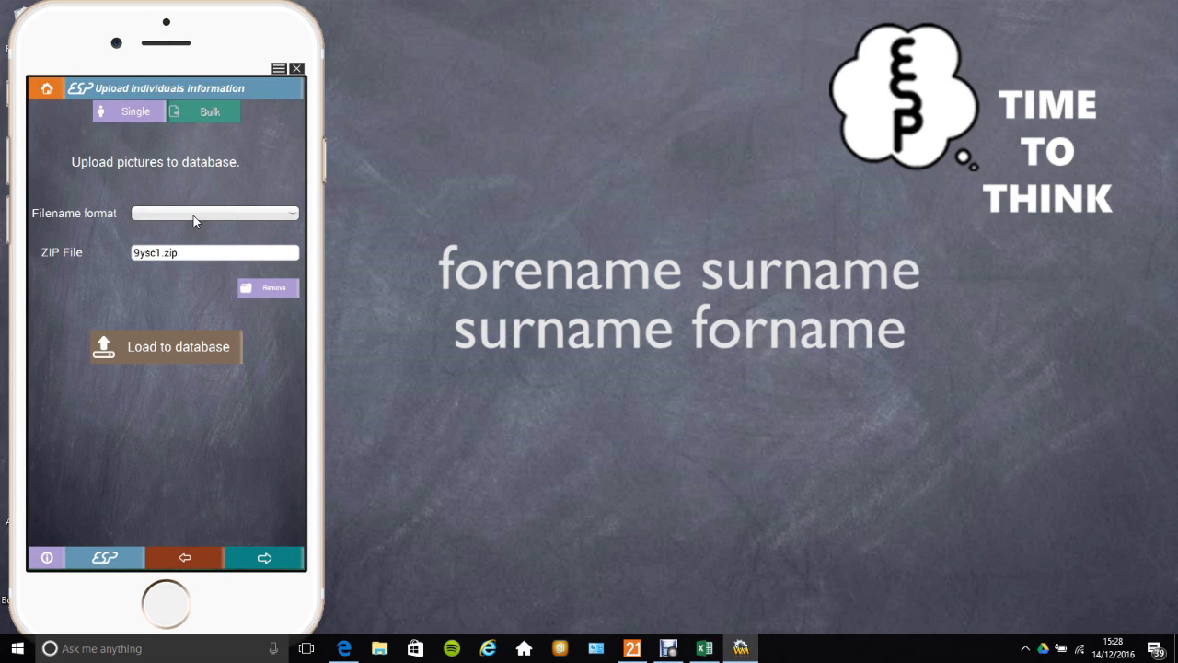
{"action": "left_click", "coordinate": [197, 214]}
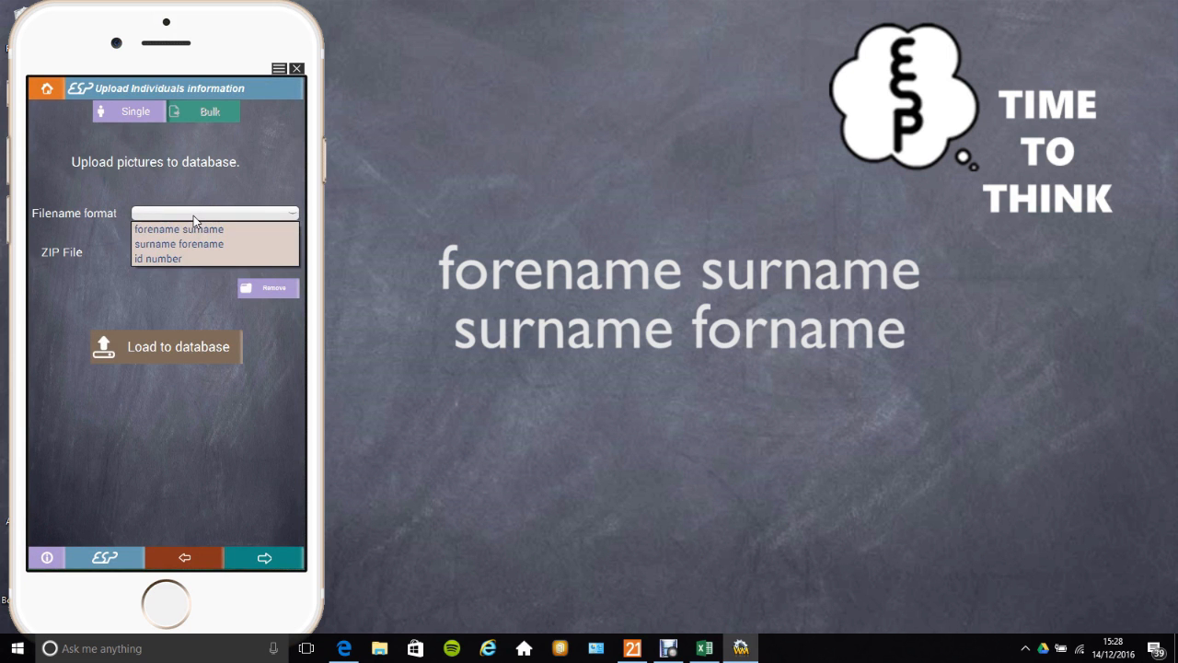
{"action": "left_click", "coordinate": [171, 259]}
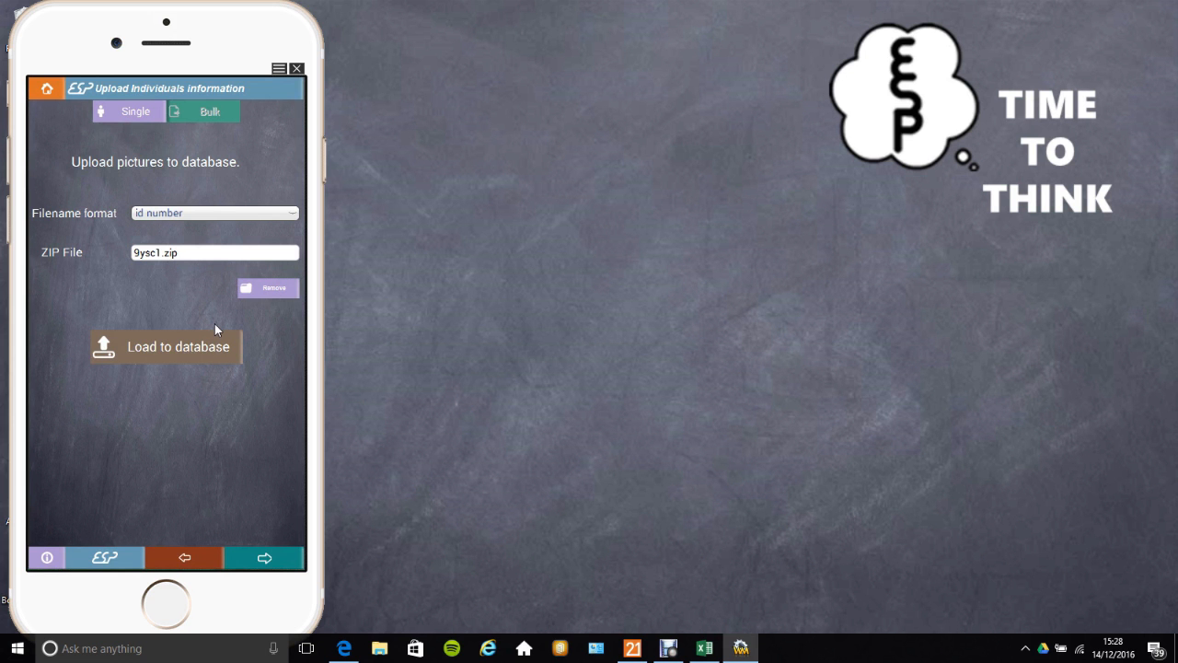
{"action": "left_click", "coordinate": [210, 359]}
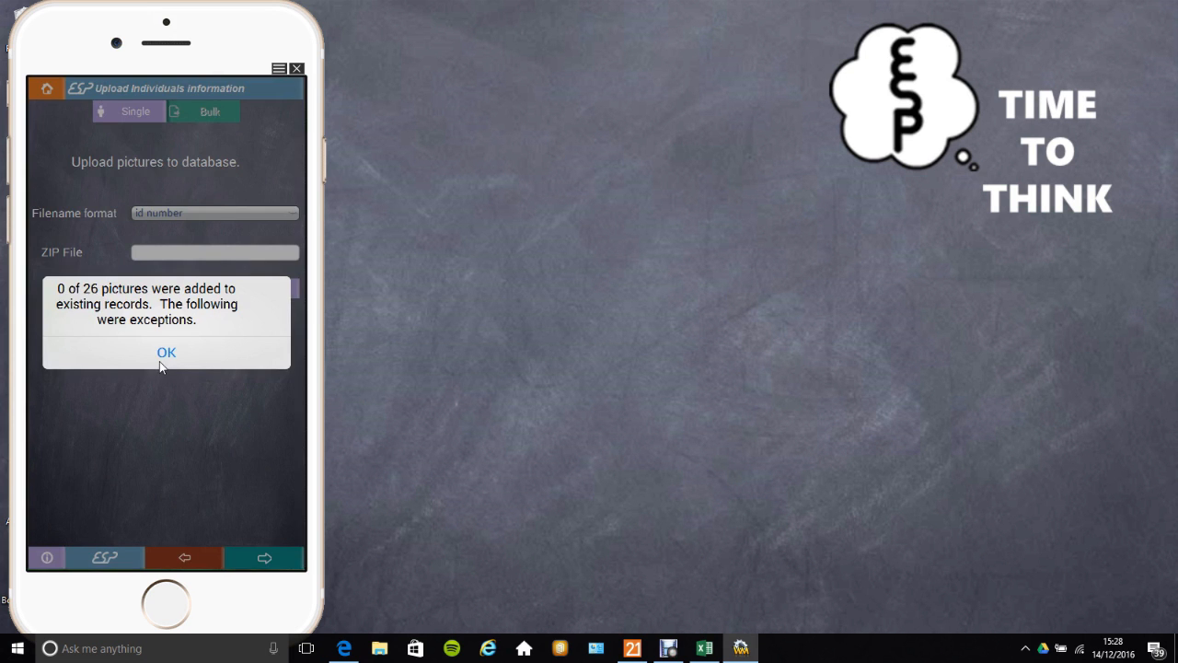
{"action": "left_click", "coordinate": [167, 355]}
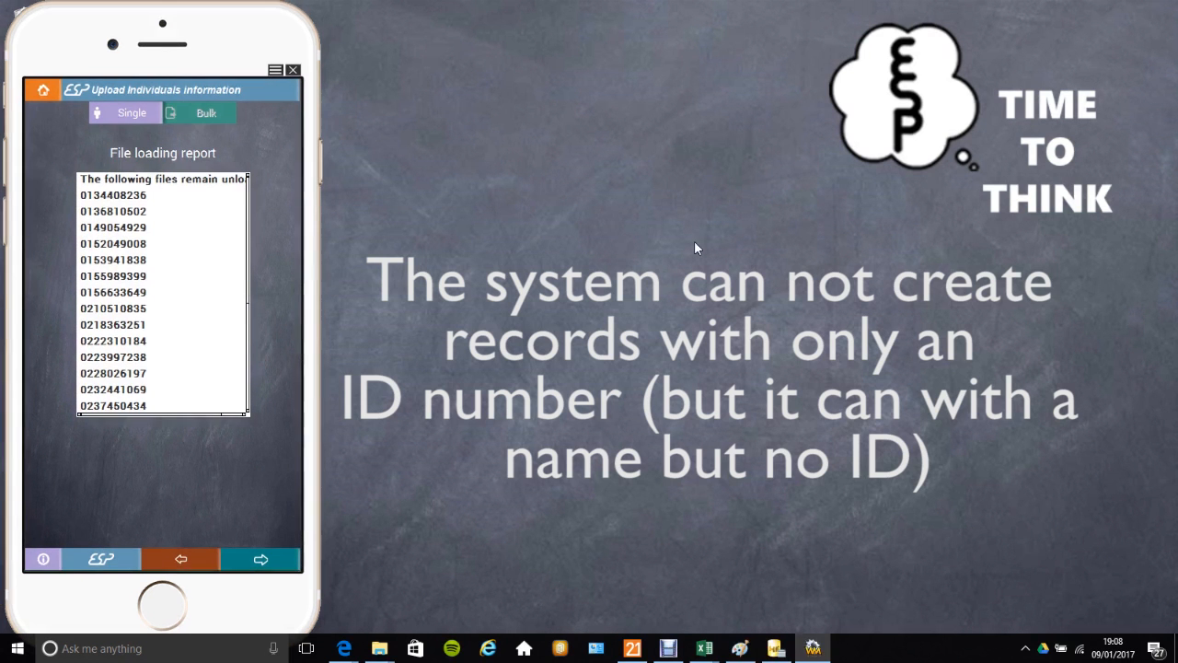
Step: Switch to single mode, open a student's record from the search list and enter their exam number
{"action": "left_click", "coordinate": [128, 113]}
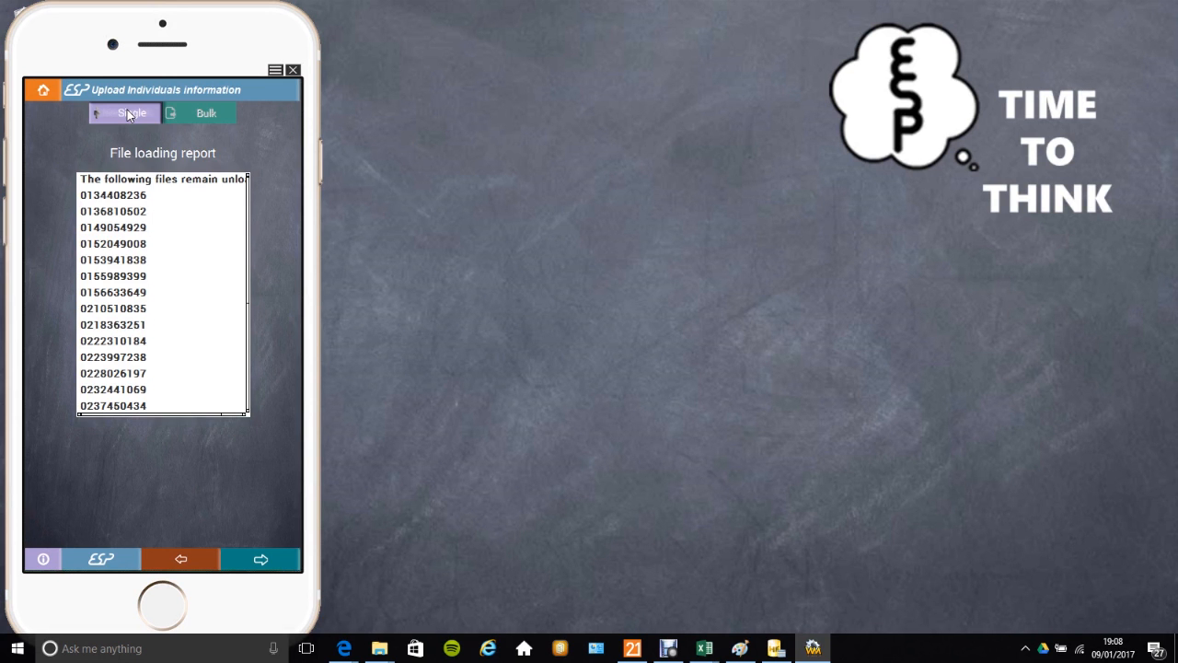
{"action": "left_click", "coordinate": [129, 115]}
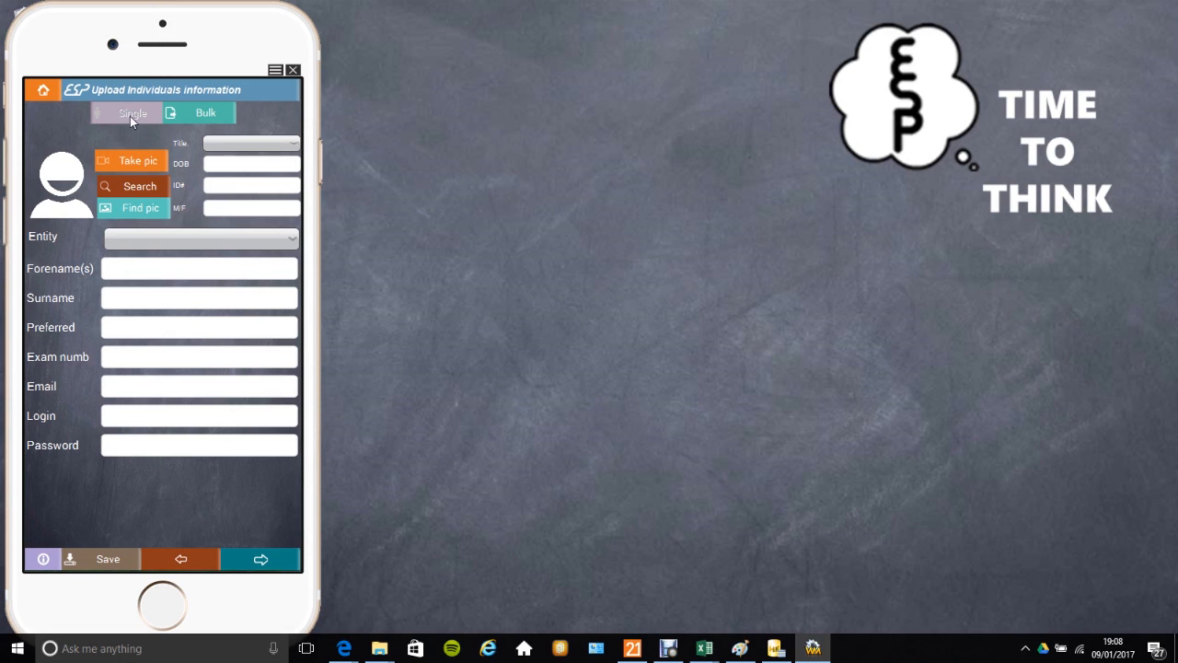
{"action": "left_click", "coordinate": [131, 188]}
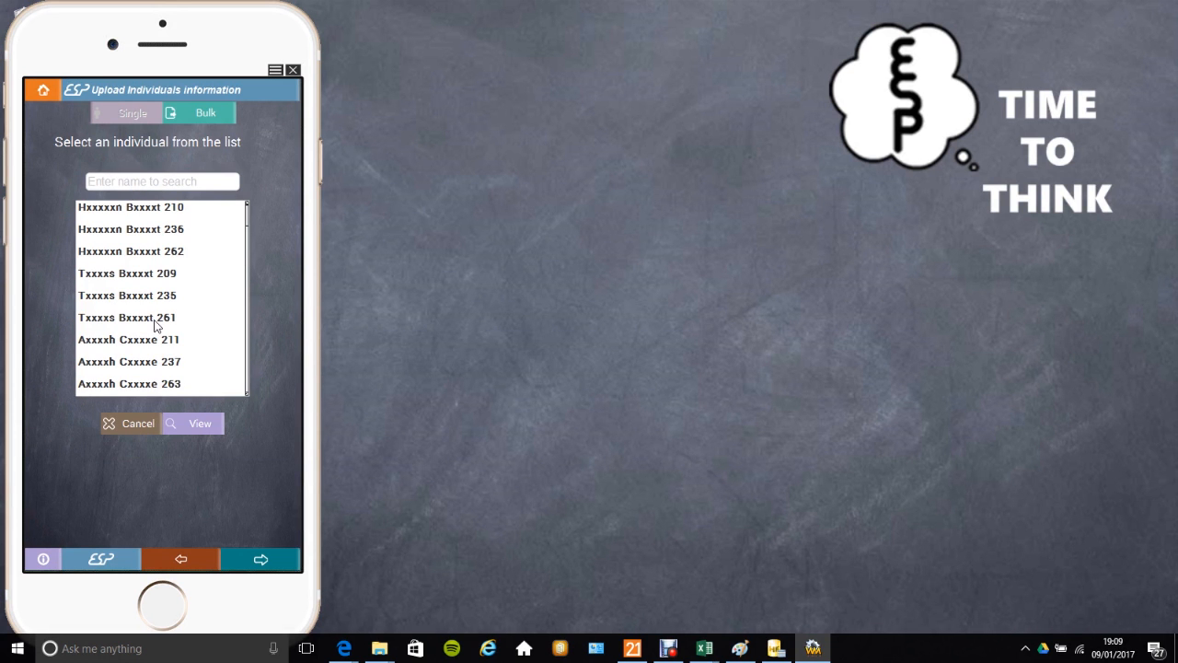
{"action": "left_click", "coordinate": [151, 387]}
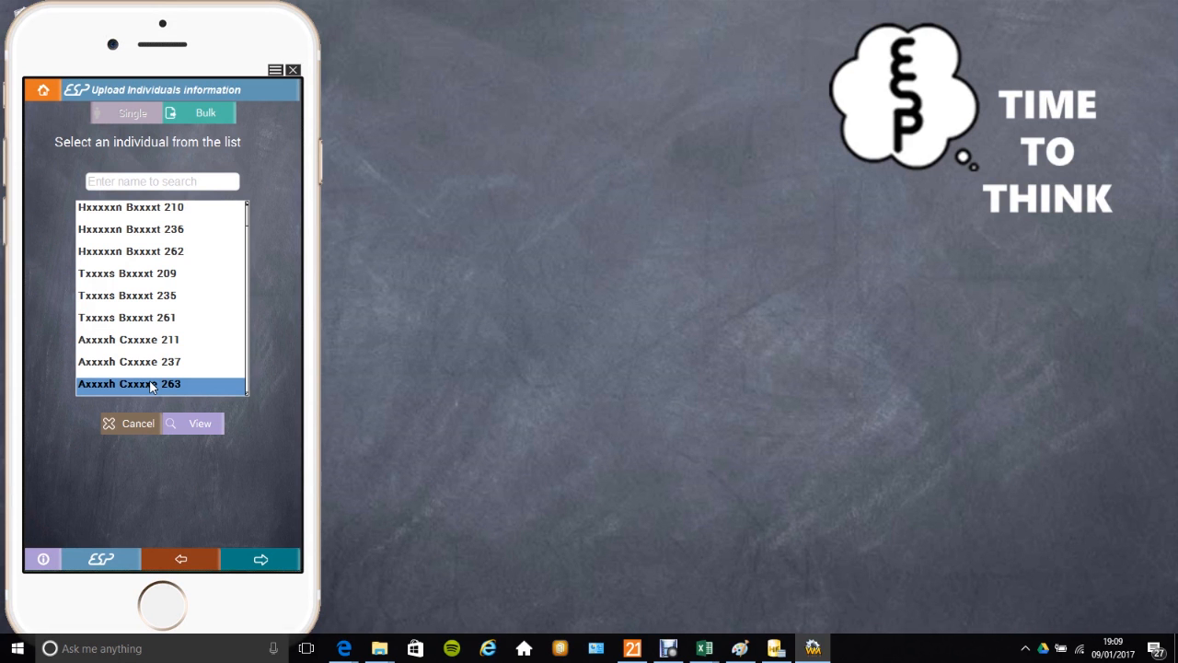
{"action": "left_click", "coordinate": [194, 424]}
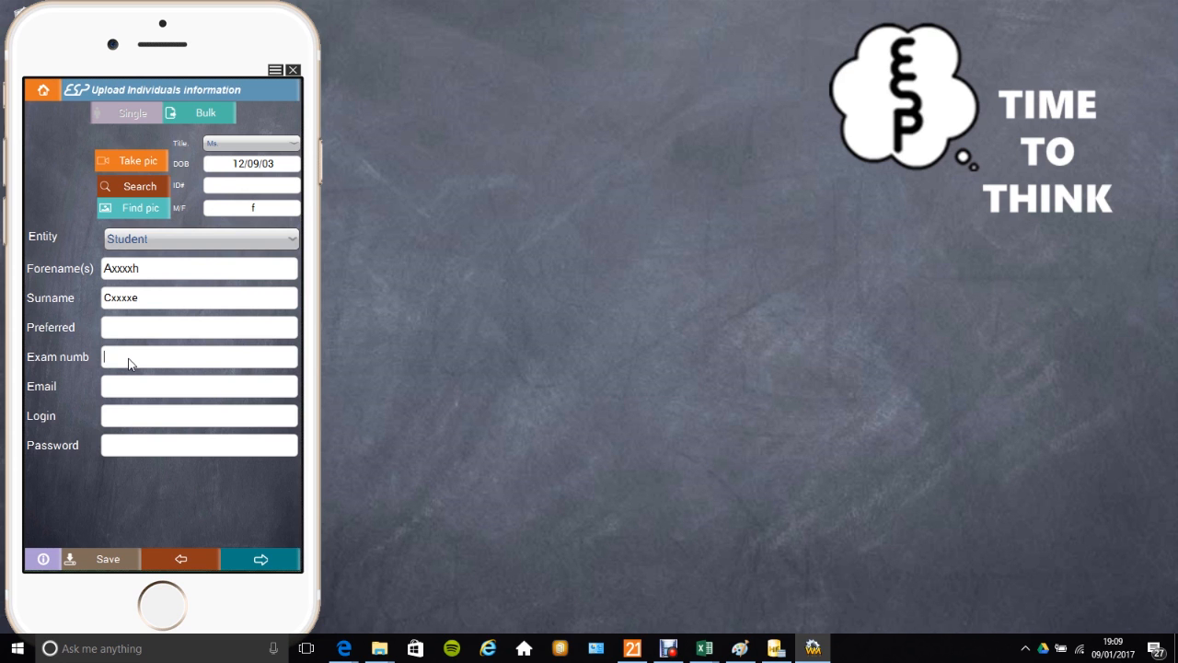
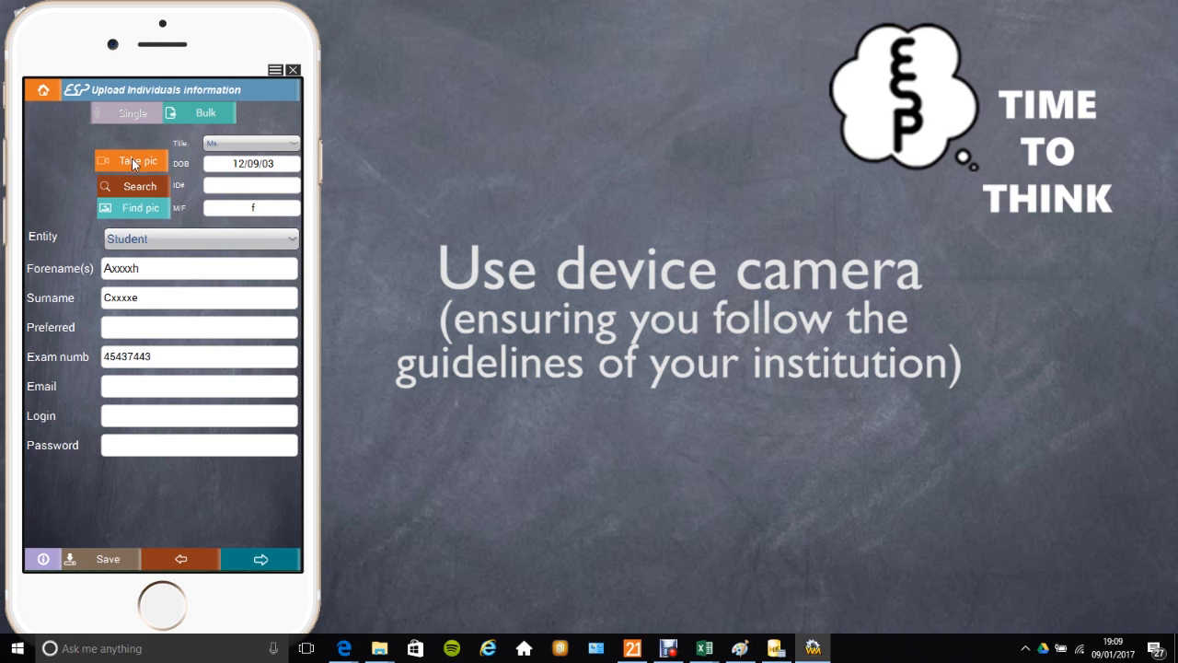
Step: Assign the unassigned picture IMG_0791.JPG to the student and save the record
{"action": "left_click", "coordinate": [133, 210]}
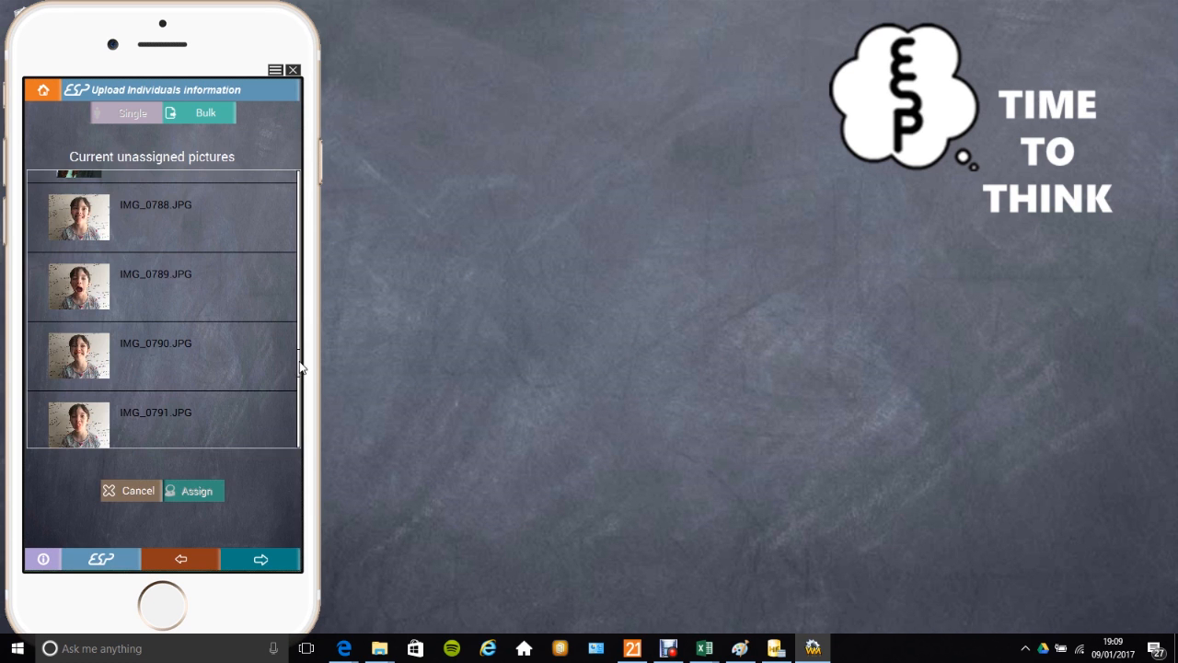
{"action": "left_click", "coordinate": [85, 424]}
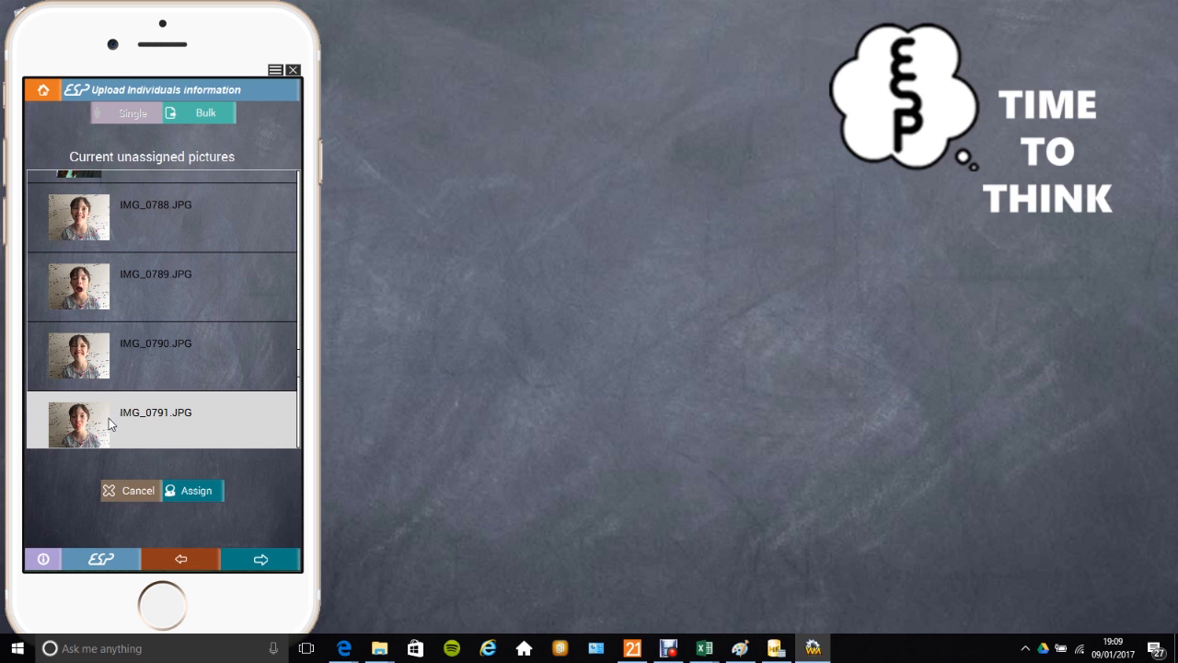
{"action": "left_click", "coordinate": [190, 489]}
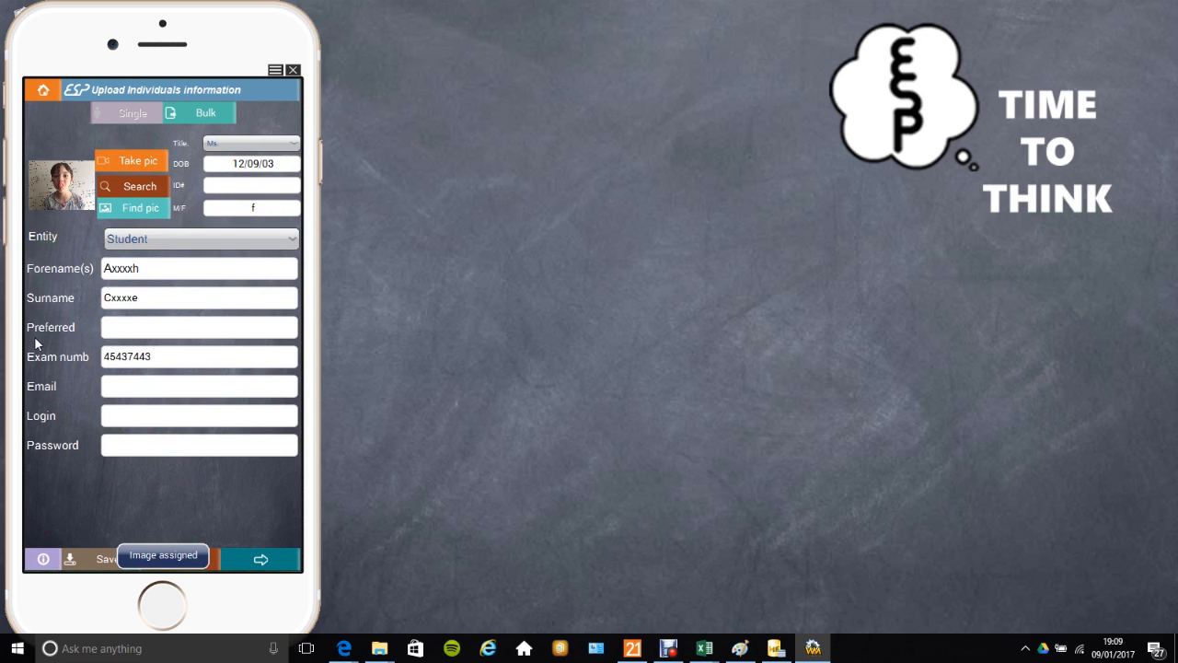
{"action": "left_click", "coordinate": [99, 558]}
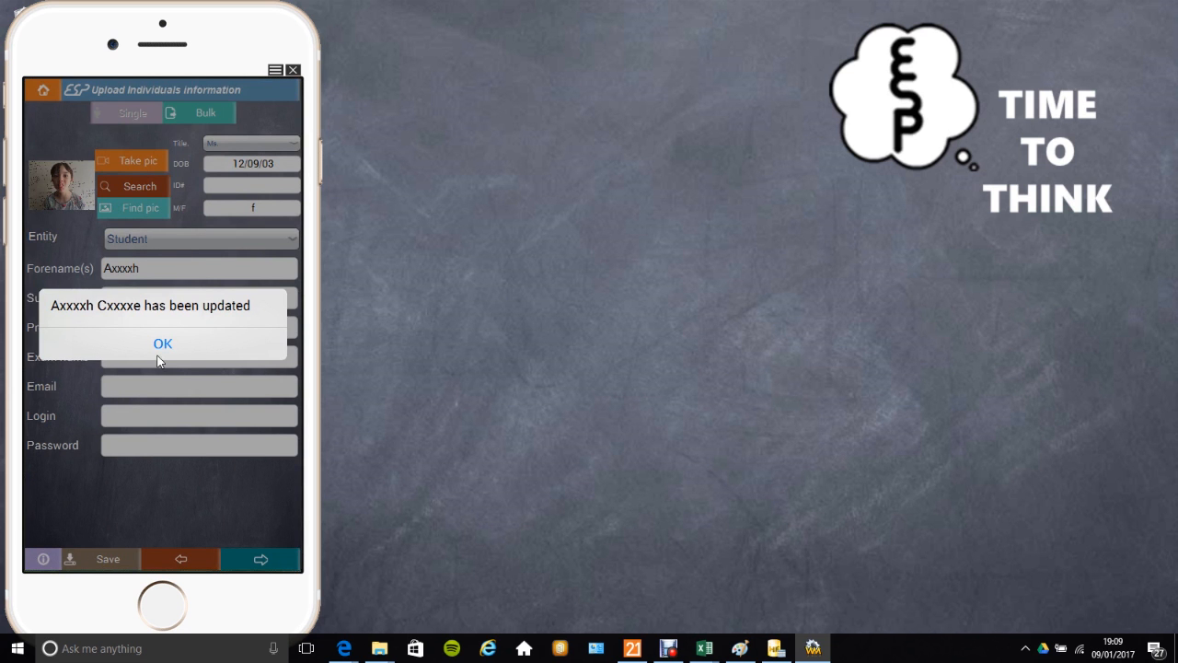
{"action": "left_click", "coordinate": [162, 347]}
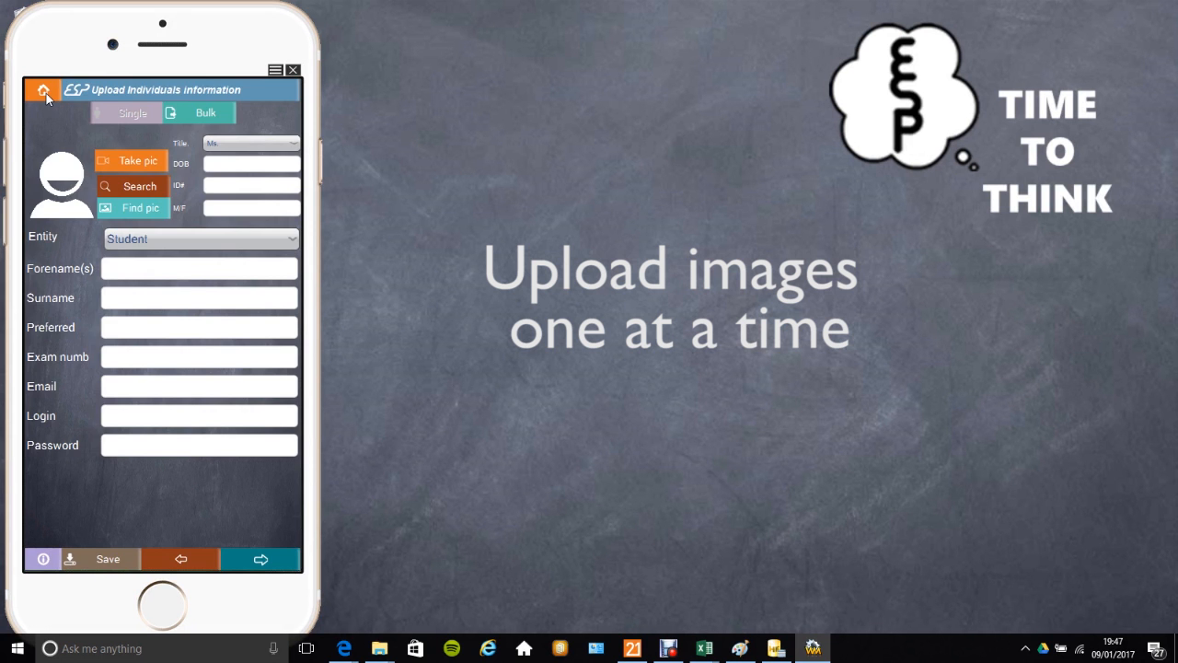
Step: Return to system set-up and download IMG_0801.JPG from OneDrive through Import's Individual photos
{"action": "left_click", "coordinate": [43, 90]}
{"action": "left_click", "coordinate": [137, 375]}
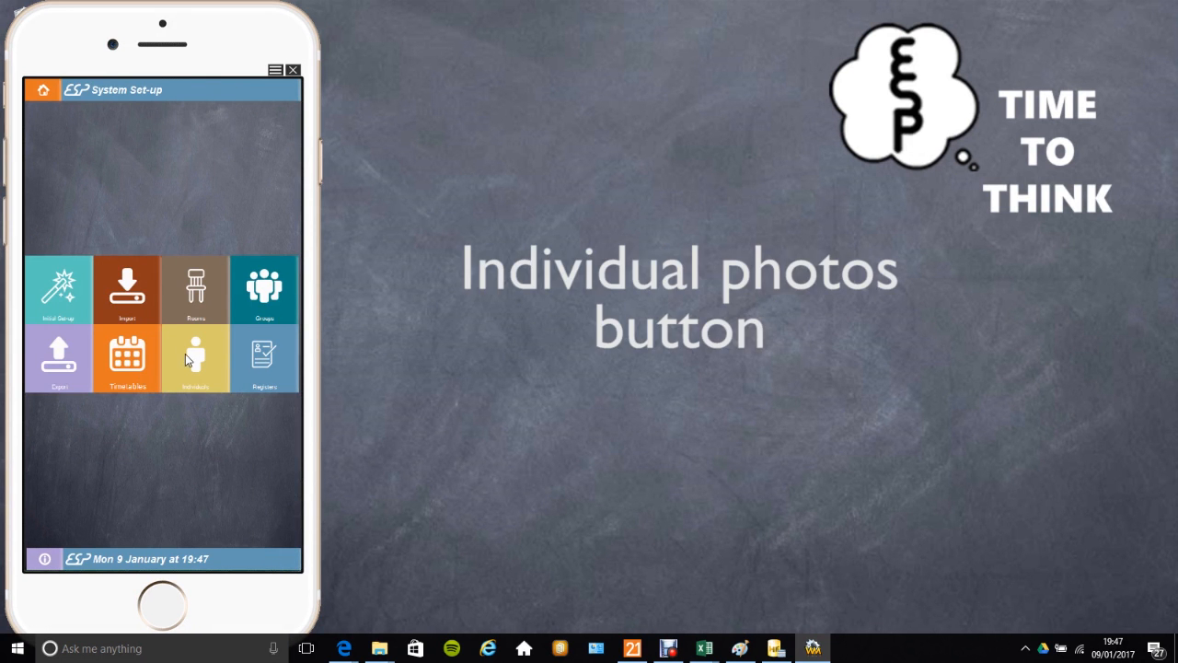
{"action": "left_click", "coordinate": [145, 316]}
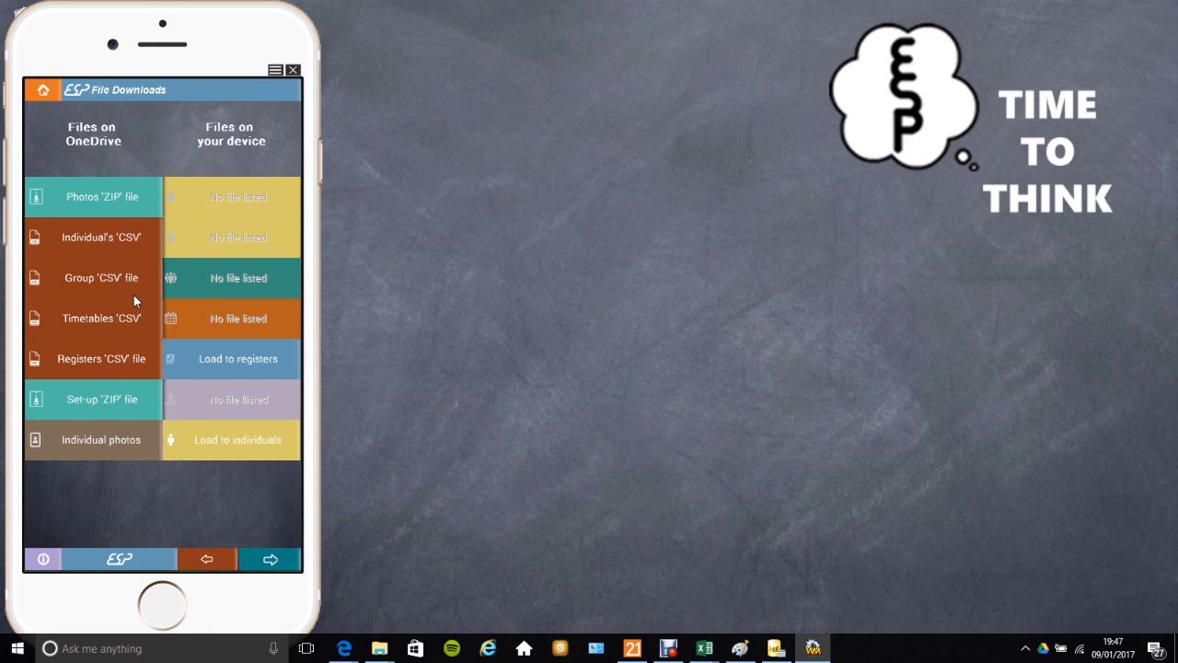
{"action": "left_click", "coordinate": [91, 440]}
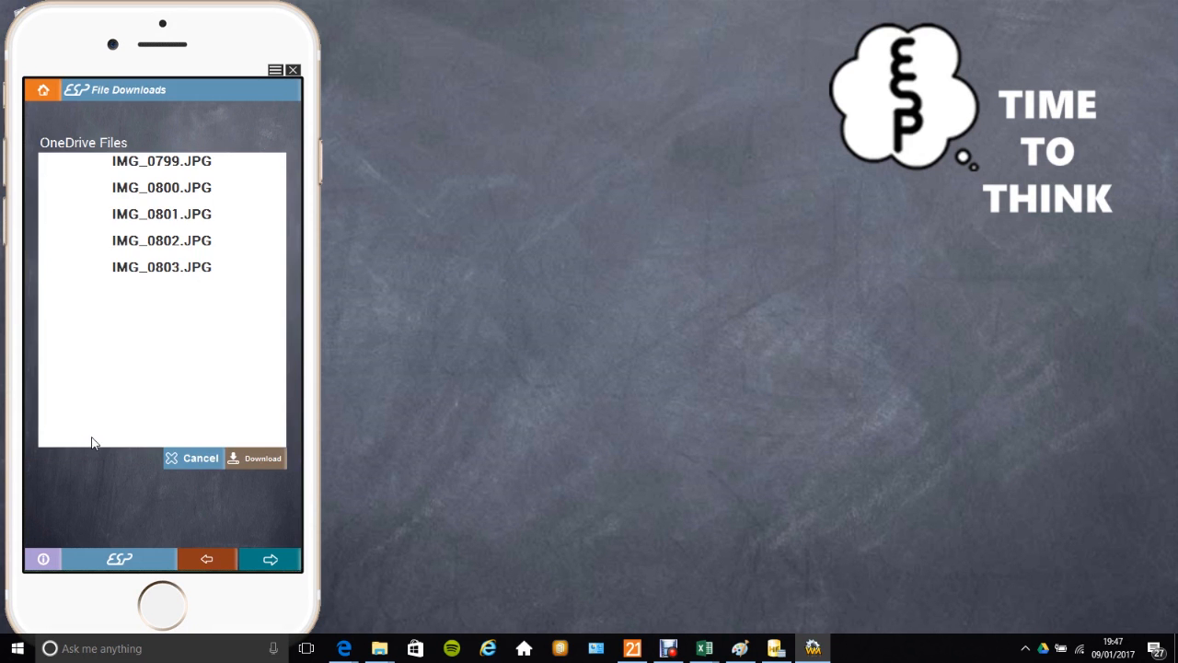
{"action": "left_click", "coordinate": [159, 221]}
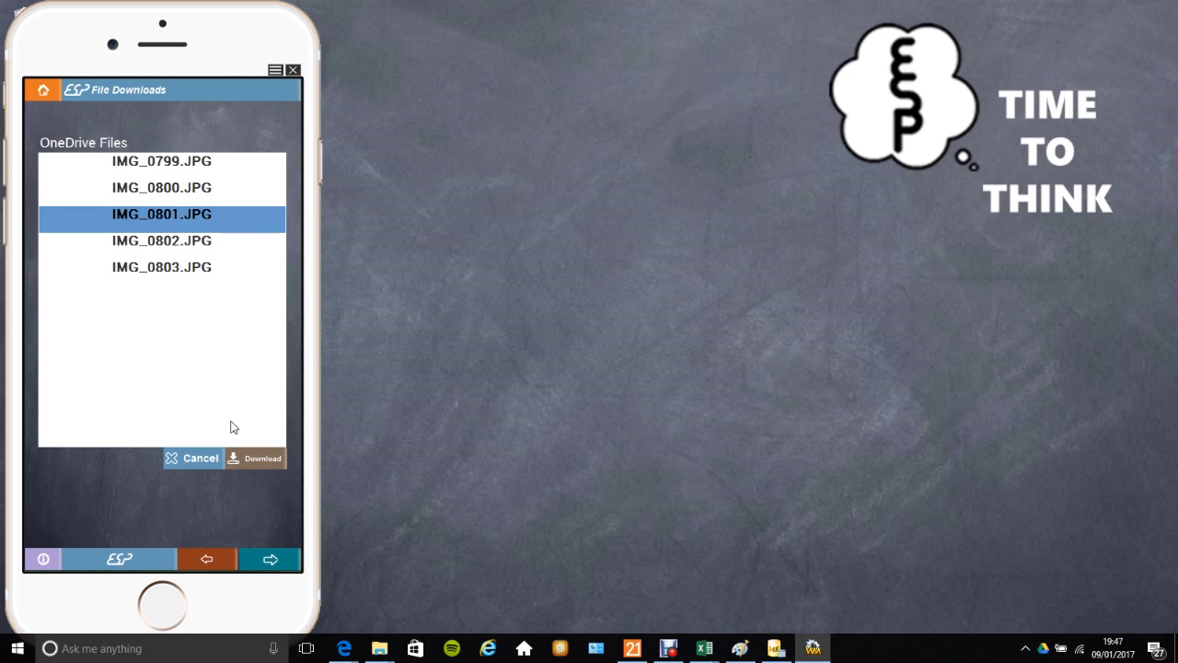
{"action": "left_click", "coordinate": [250, 460]}
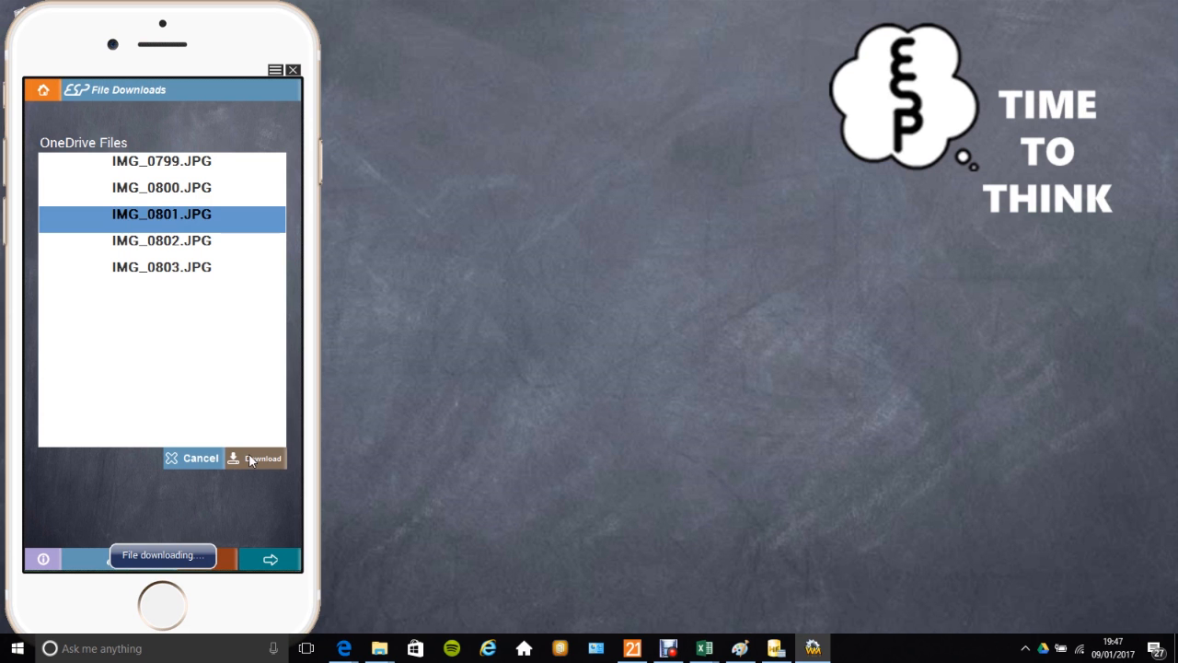